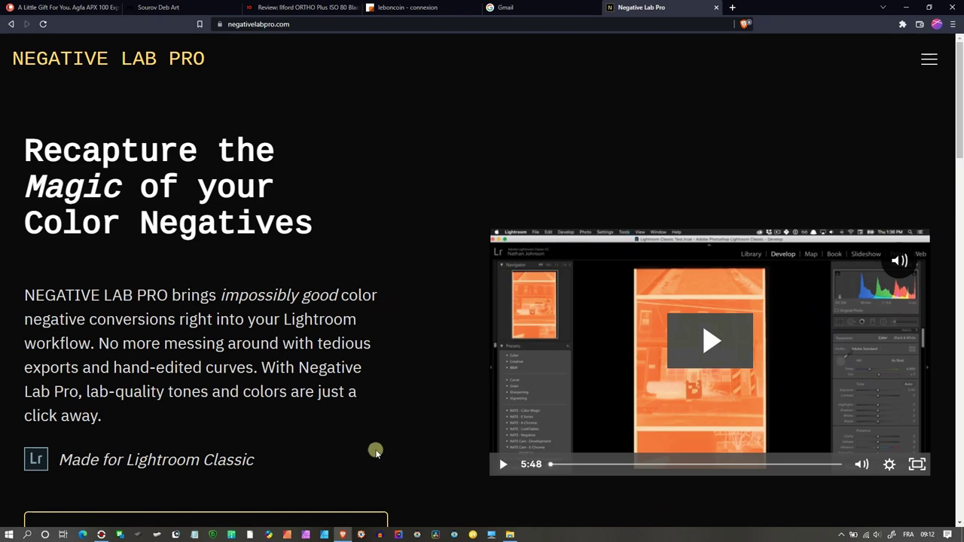
From File Explorer, open fuji c200 2 hdr 48 raw negative.dng with Affinity Photo.
click(510, 535)
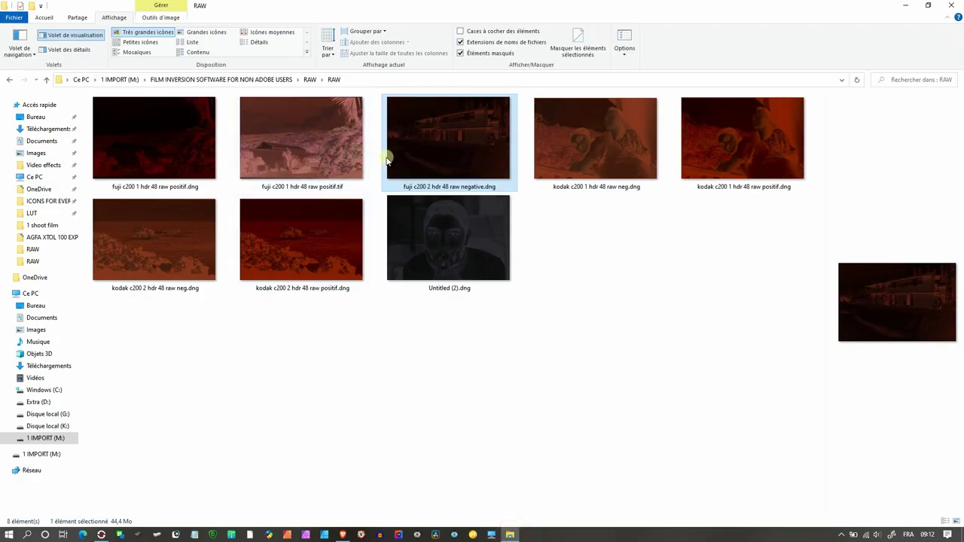
right_click(457, 144)
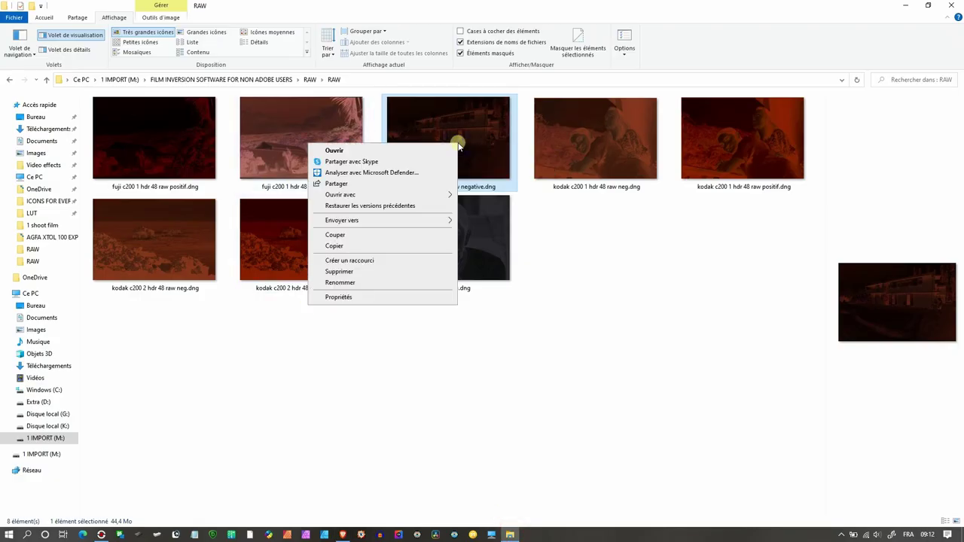
mouse_move(442, 198)
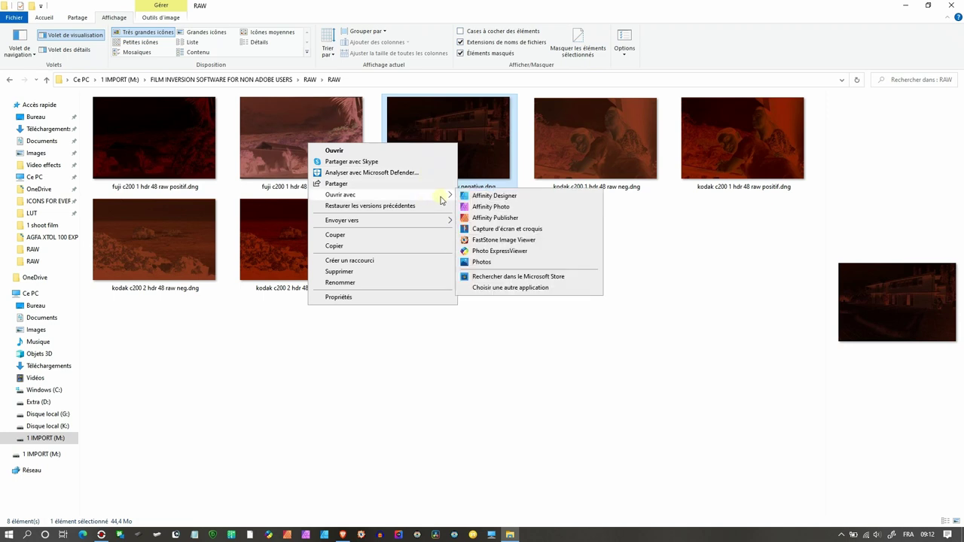
click(480, 207)
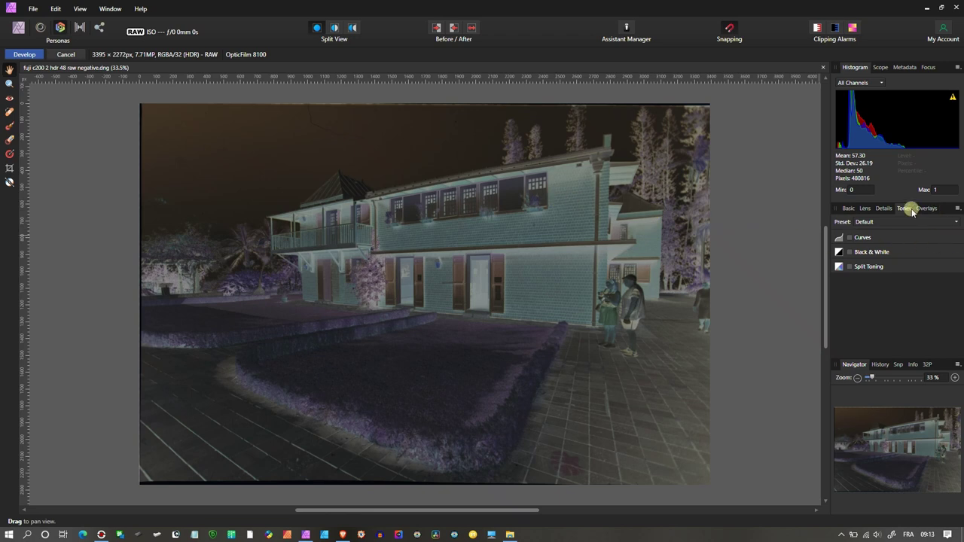
Enable the tone curve and invert it by swapping its black and white endpoints.
click(850, 238)
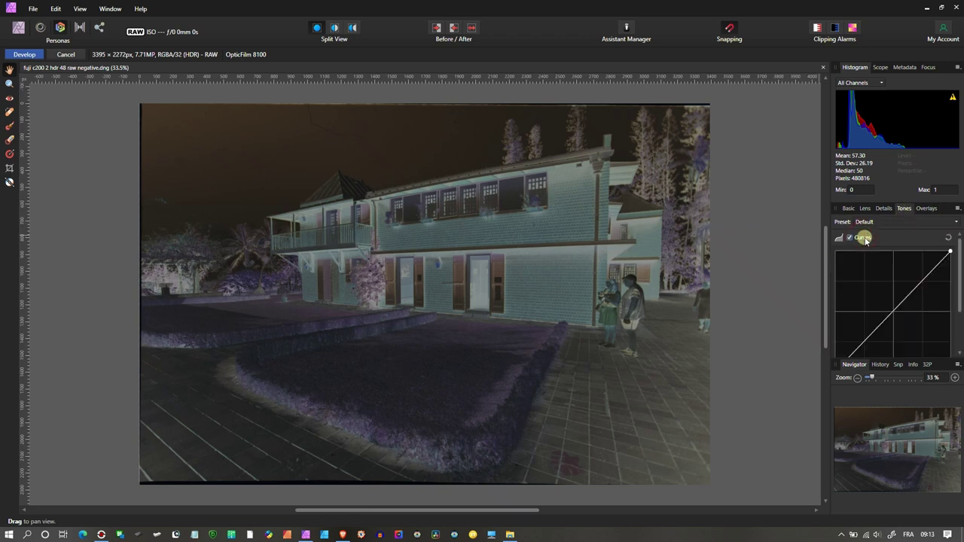
scroll(956, 243, down, 1)
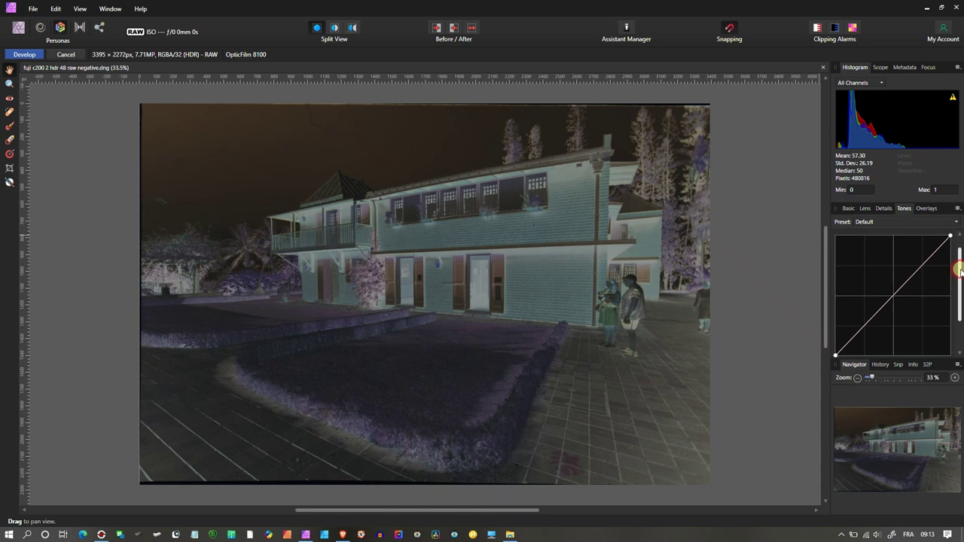
drag(950, 234, 950, 355)
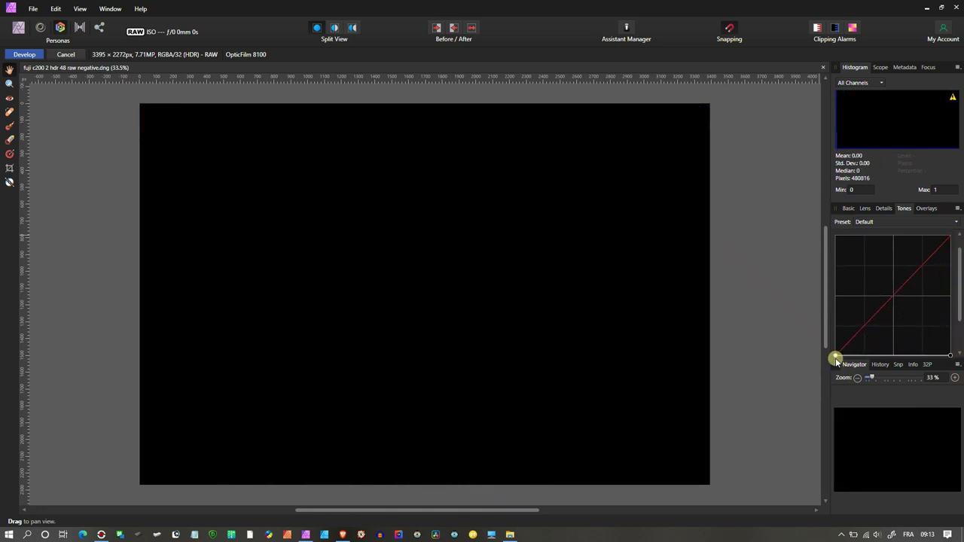
drag(836, 354, 809, 222)
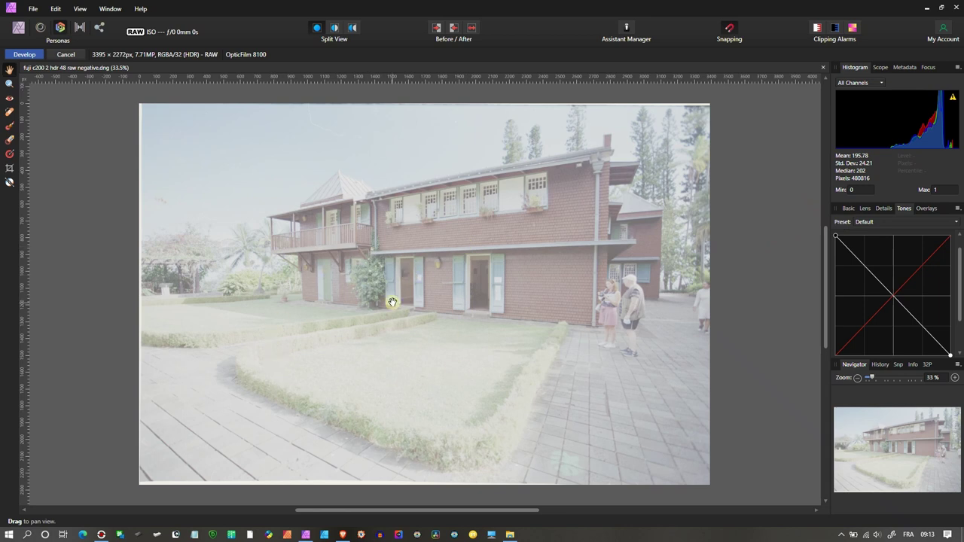
mouse_move(931, 145)
drag(377, 284, 736, 306)
Add a midpoint to the inverted curve and pull it down to darken the midtones.
click(893, 295)
drag(895, 297, 879, 323)
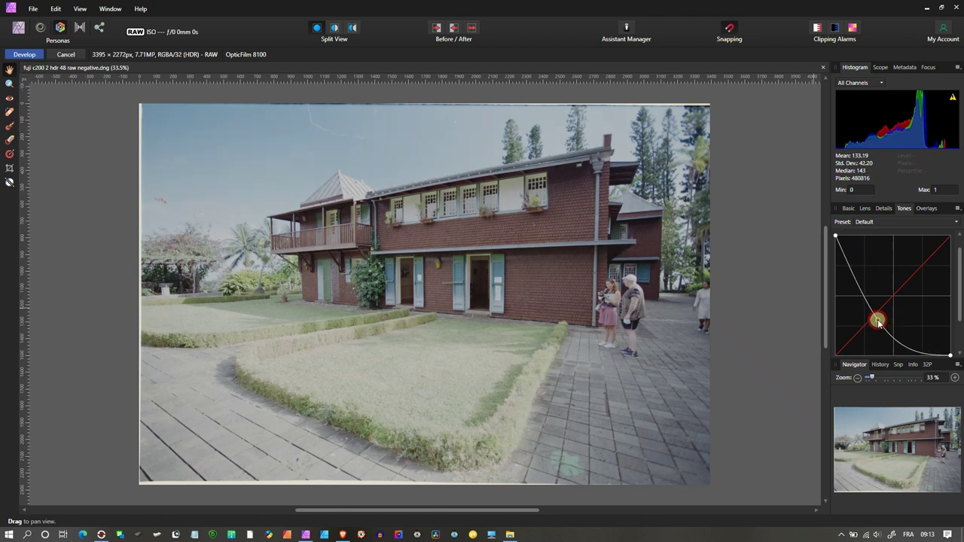
drag(878, 321, 878, 320)
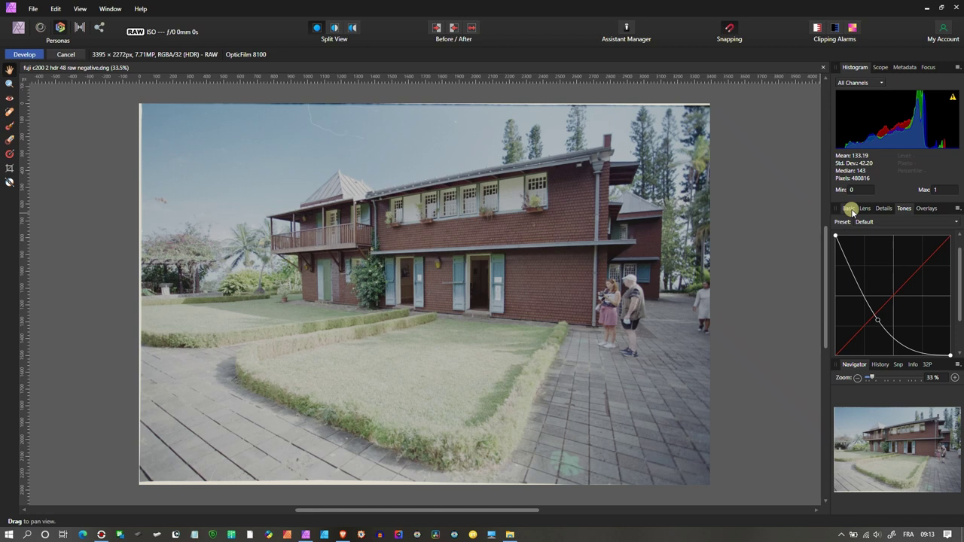
Return to the Basic adjustments and raise Vibrance to 8%.
click(884, 208)
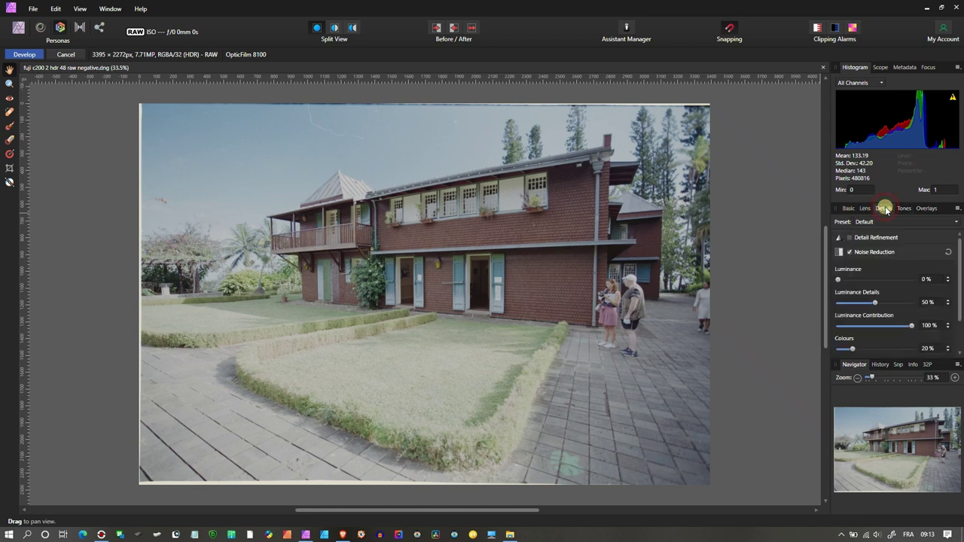
click(849, 254)
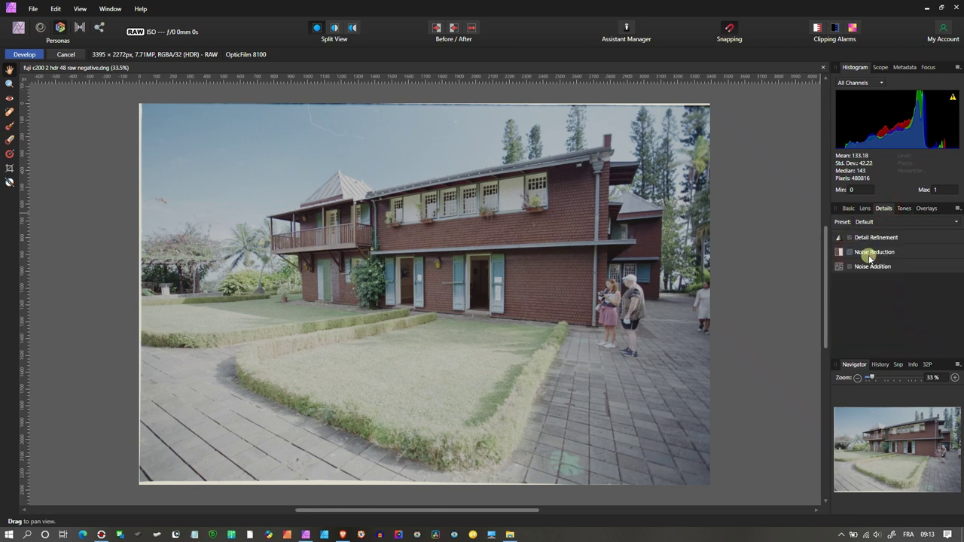
click(847, 212)
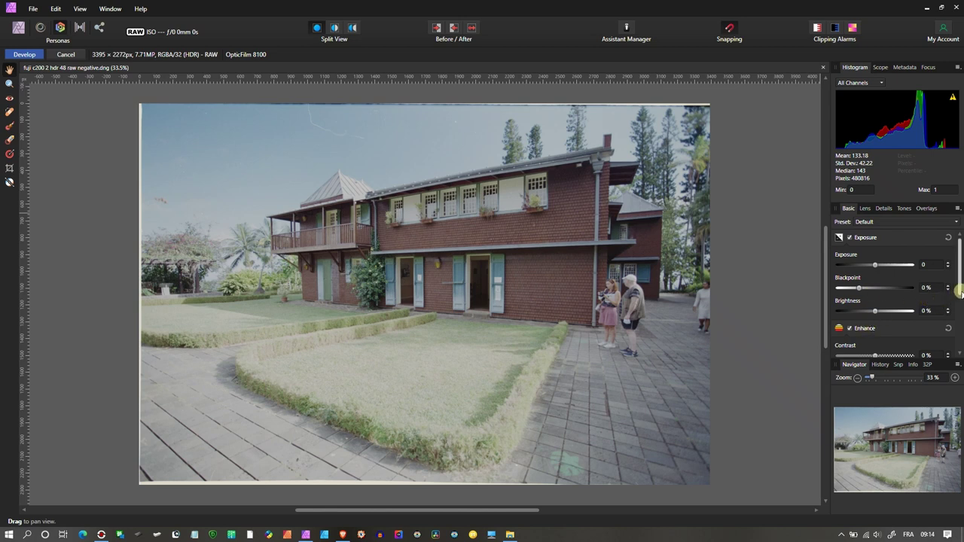
drag(960, 292, 960, 321)
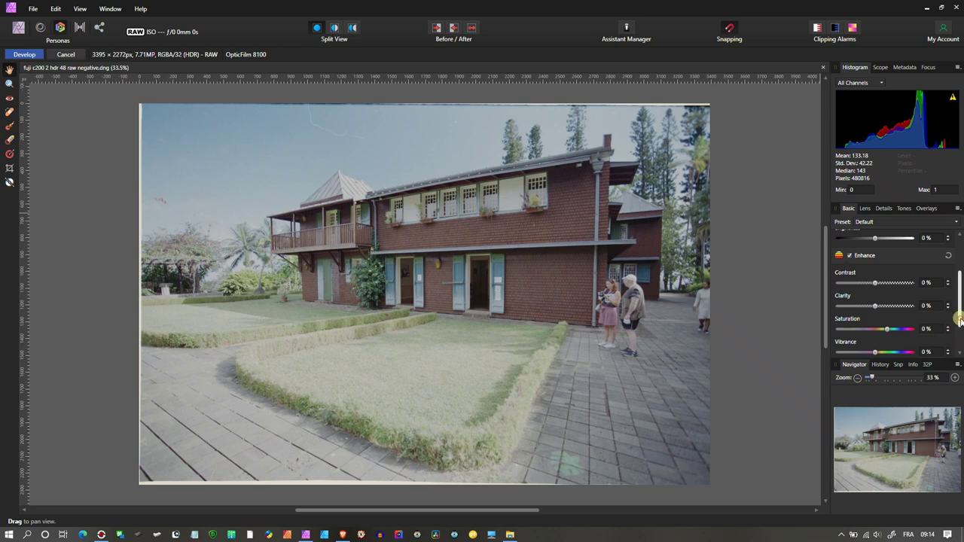
drag(960, 321, 960, 333)
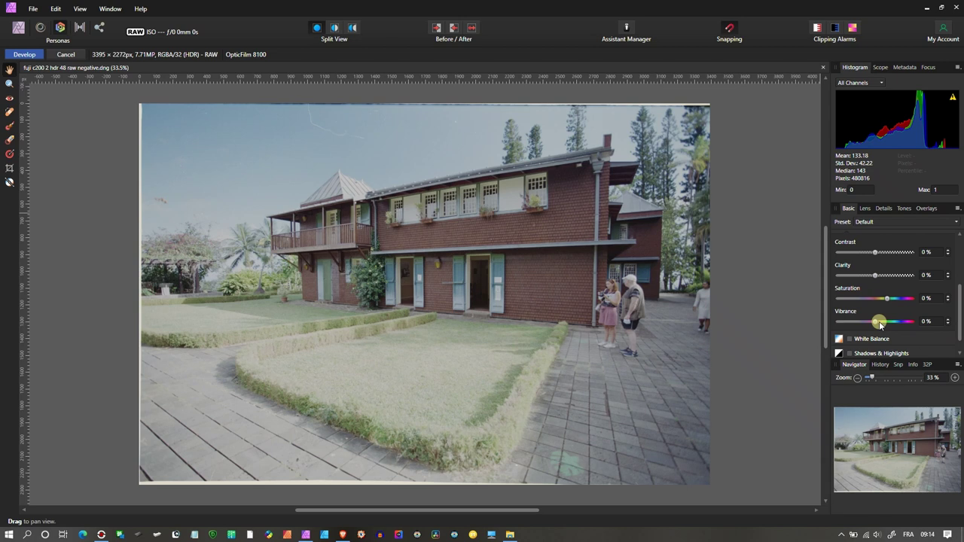
drag(878, 324, 883, 326)
Turn on White Balance with Temperature 2592 K and Tint −50%.
click(869, 340)
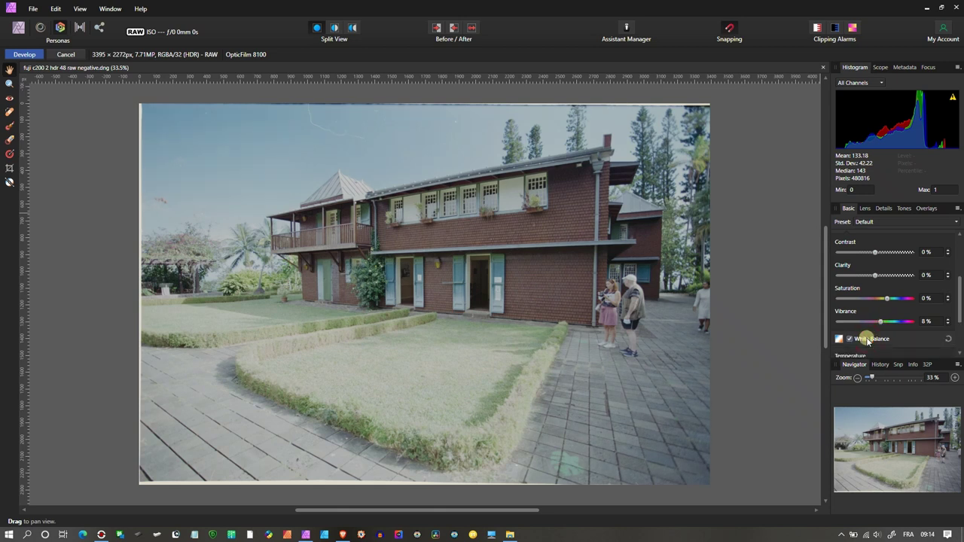
scroll(868, 341, down, 1)
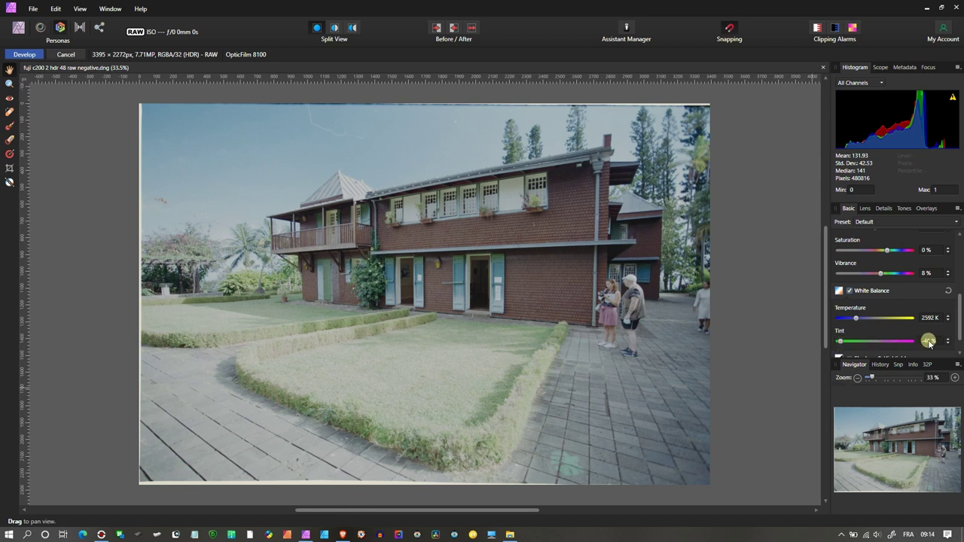
scroll(929, 342, down, 3)
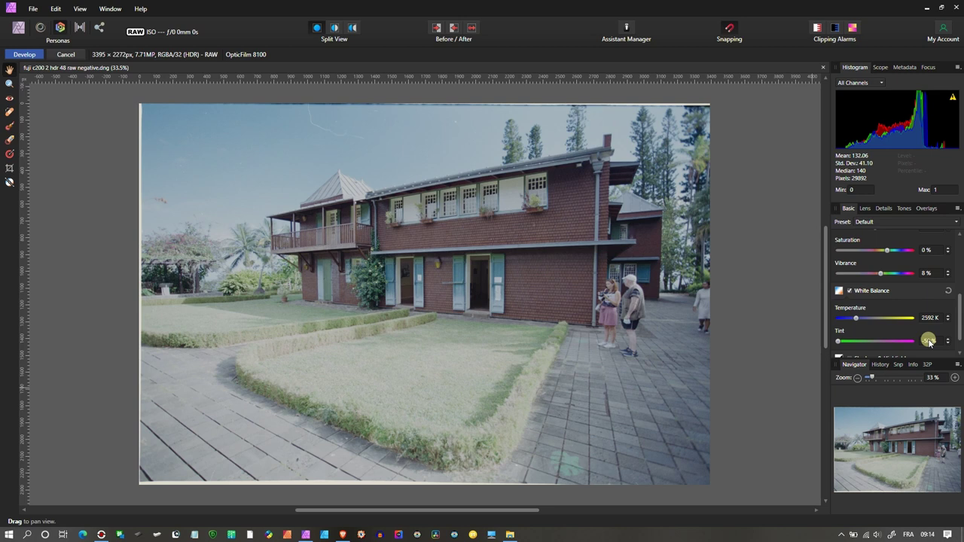
scroll(929, 342, down, 3)
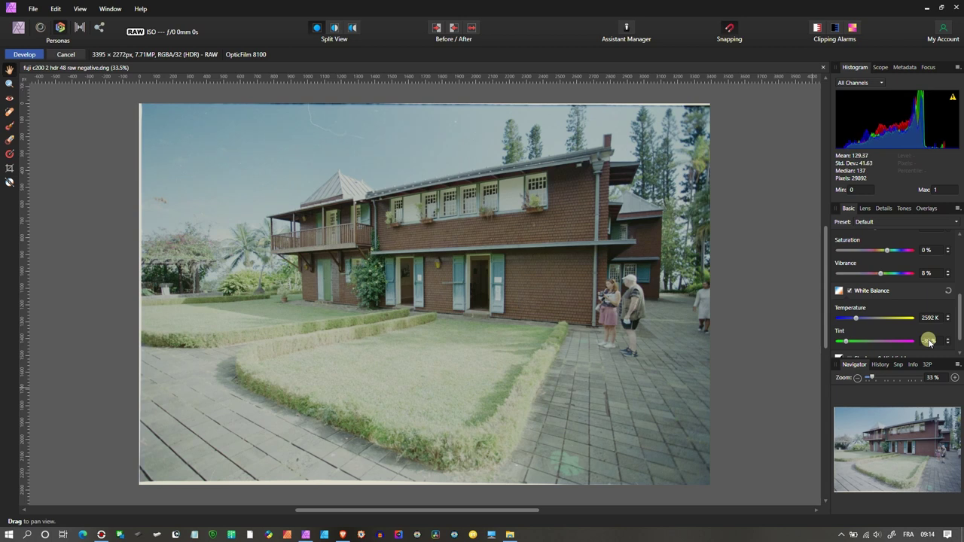
scroll(929, 342, up, 2)
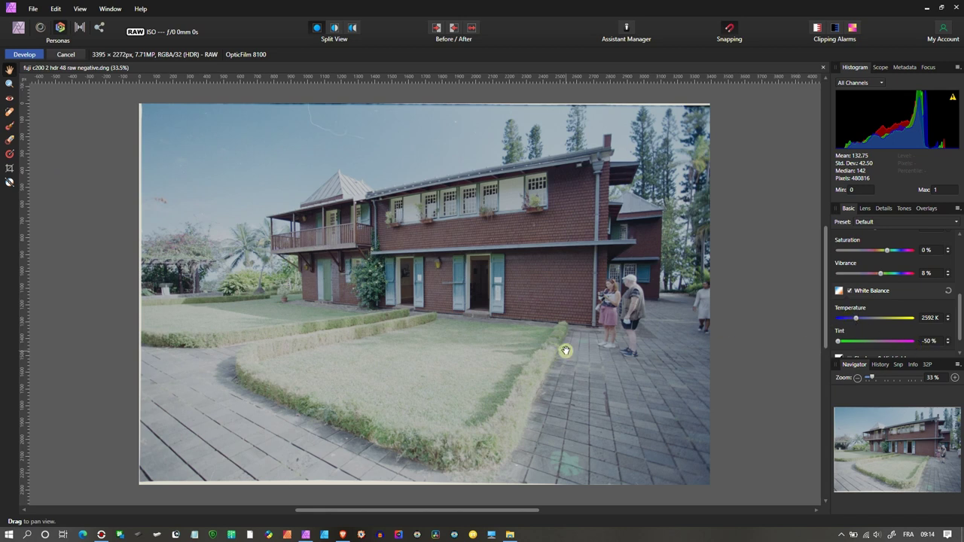
click(254, 379)
Raise Vibrance to 30%, leaving Contrast at 0%.
scroll(884, 294, down, 1)
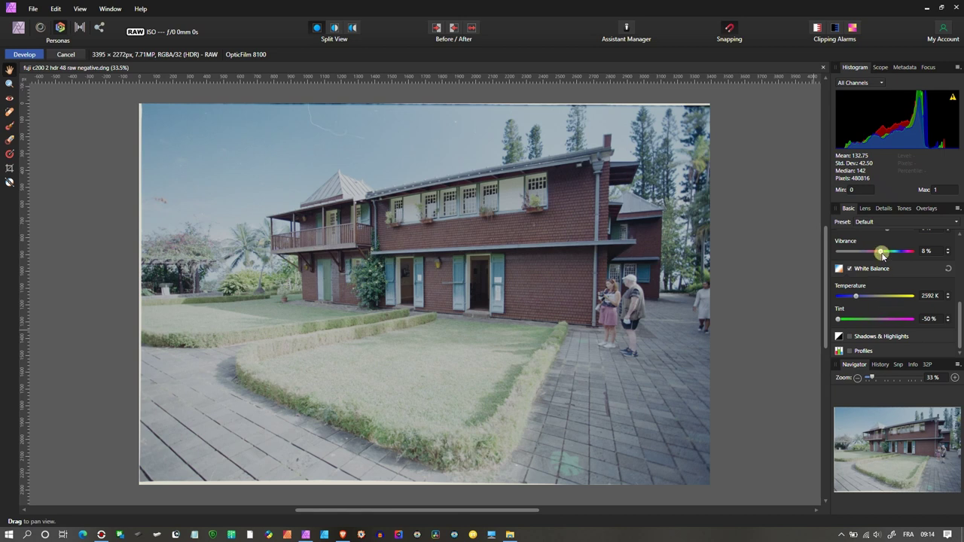
drag(883, 257, 897, 264)
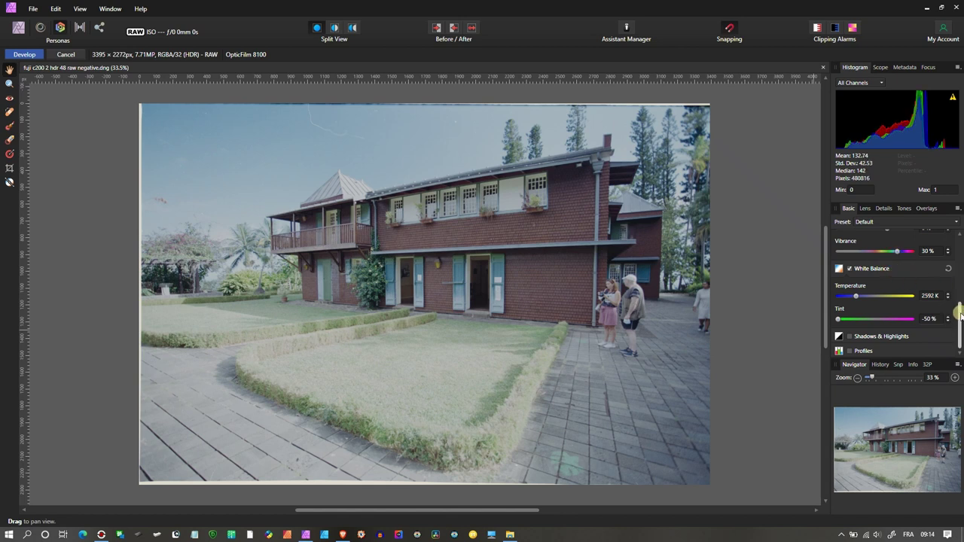
drag(961, 315, 960, 284)
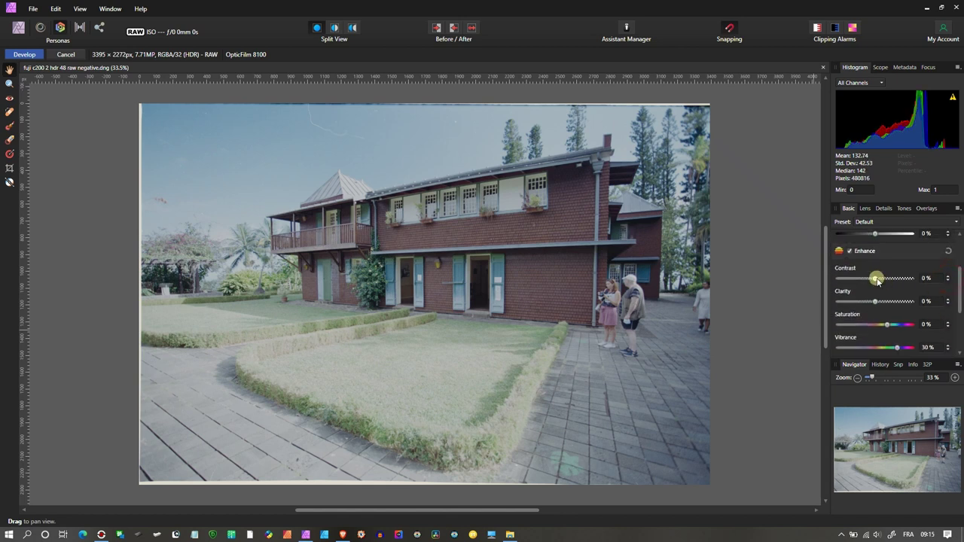
mouse_move(876, 279)
mouse_down()
mouse_move(885, 283)
mouse_move(875, 283)
mouse_up()
Apply the raw development and duplicate the Background pixel layer.
click(21, 55)
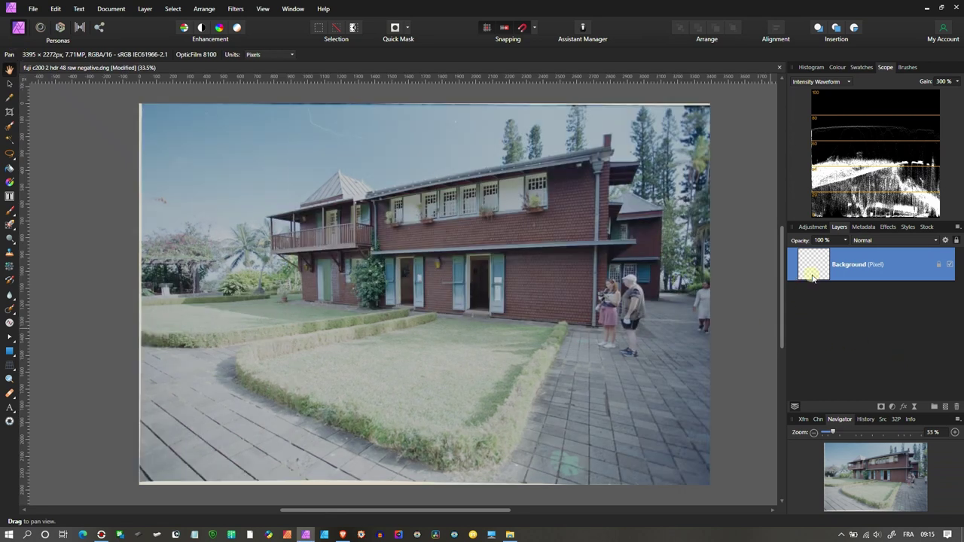
right_click(812, 270)
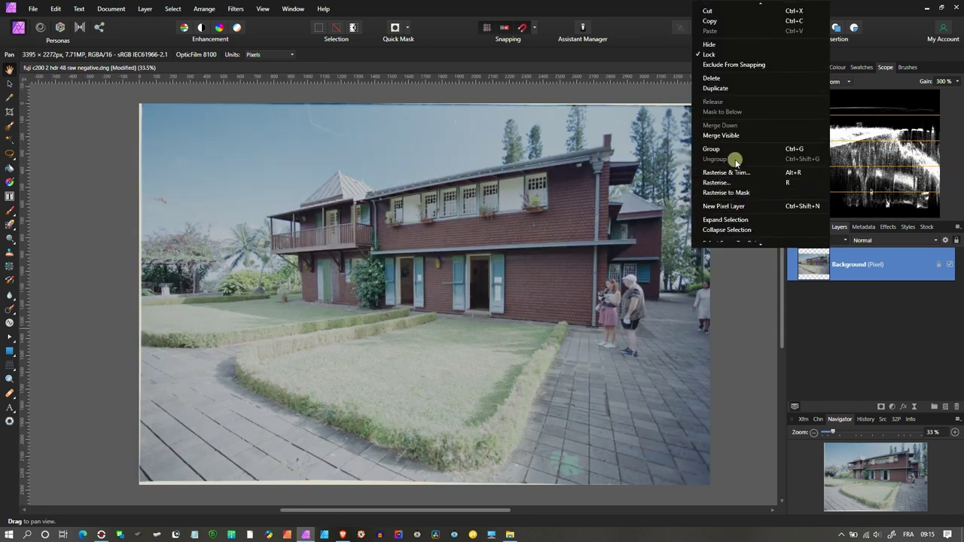
click(727, 84)
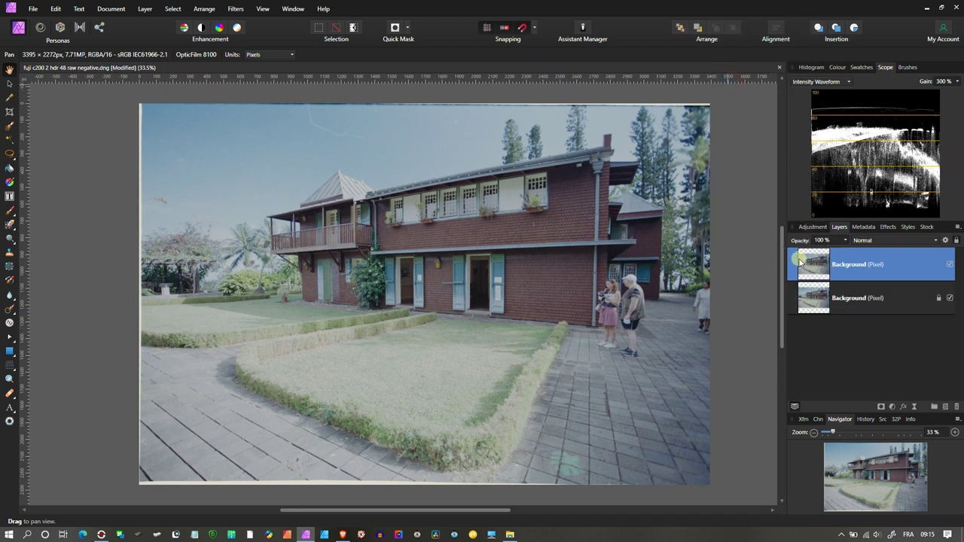
Try the RGB Waveform and RGB Parade scopes, then settle on the all-channels histogram.
click(832, 82)
click(818, 104)
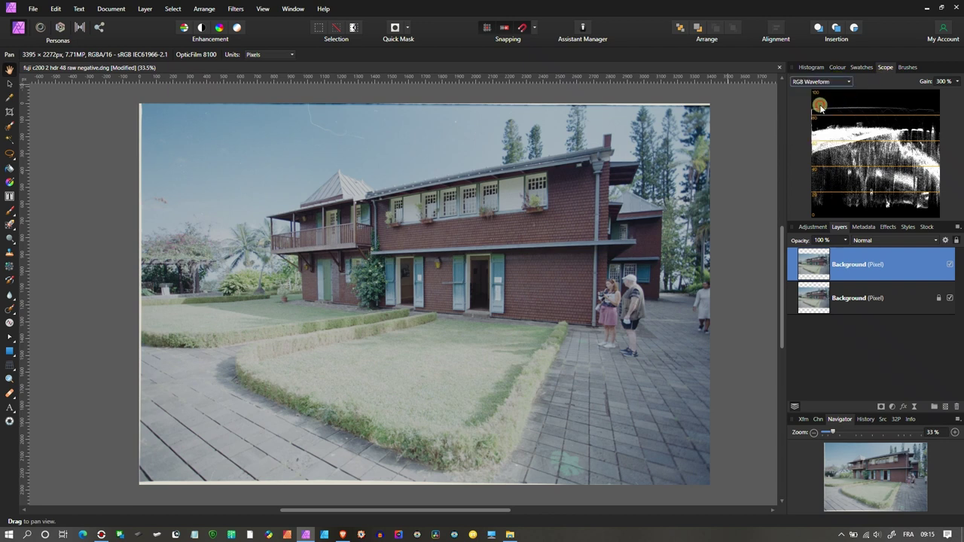
click(823, 81)
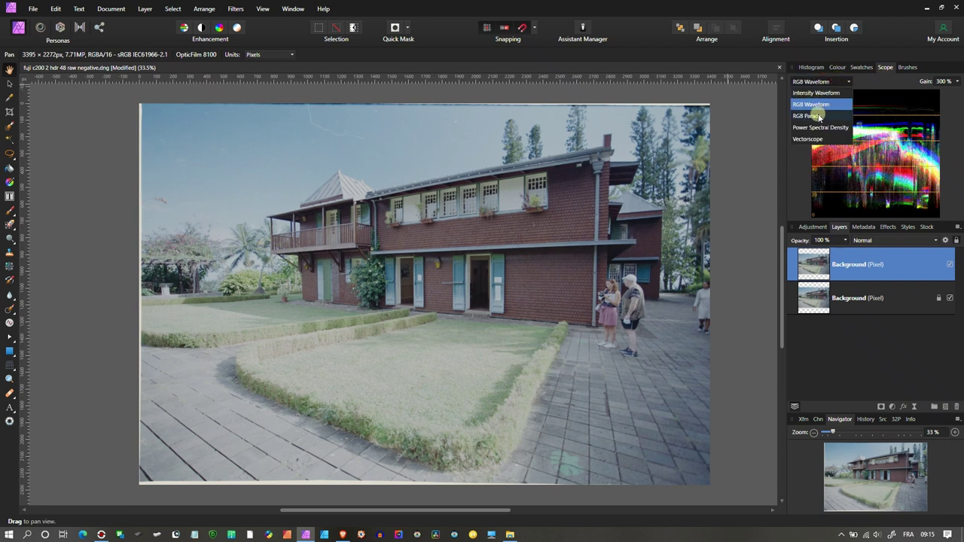
click(821, 114)
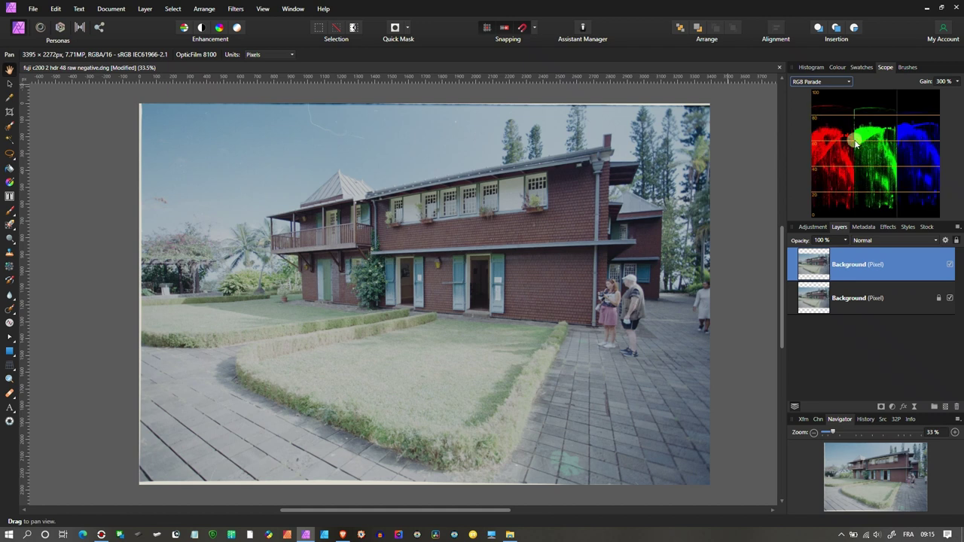
click(812, 67)
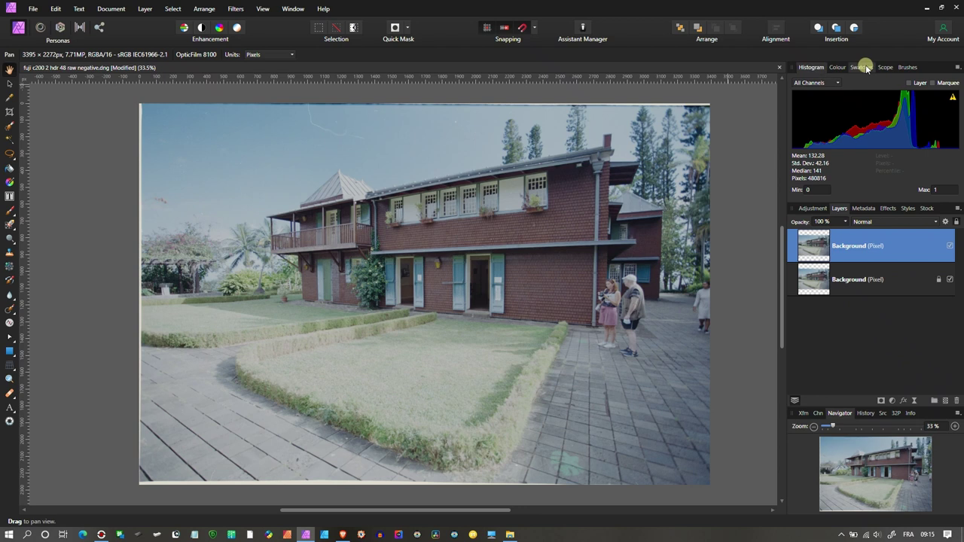
click(885, 67)
click(812, 67)
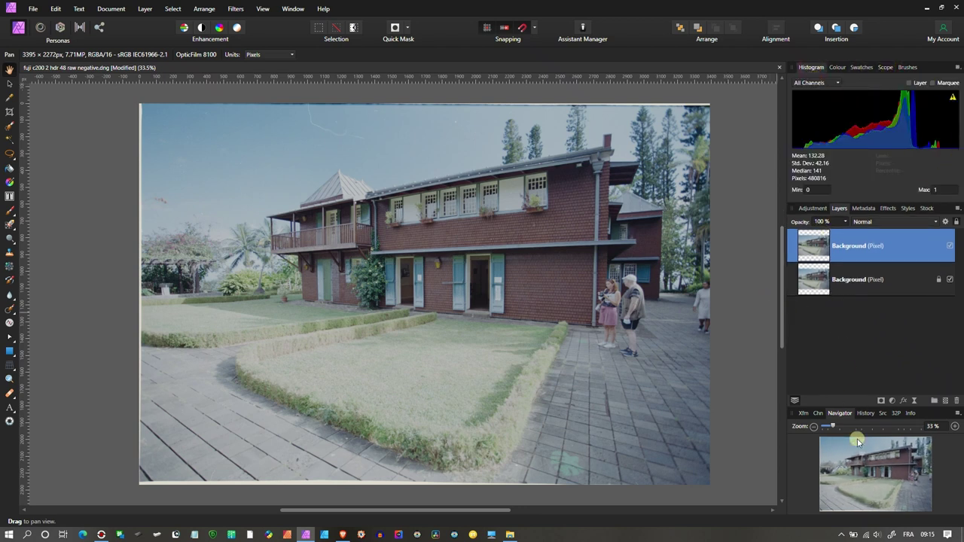
Add a Levels adjustment with black level 7%, white level 87% and gamma 1.204.
click(892, 402)
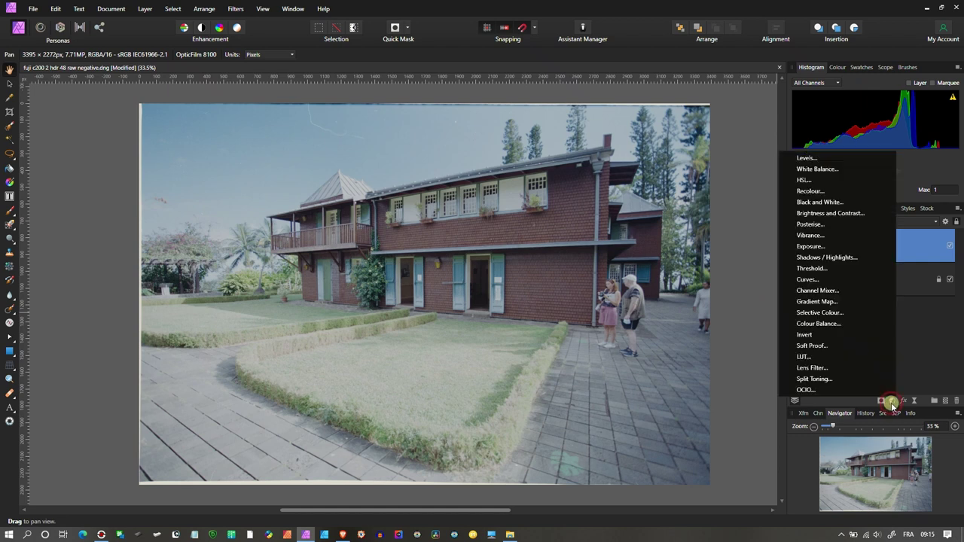
click(814, 160)
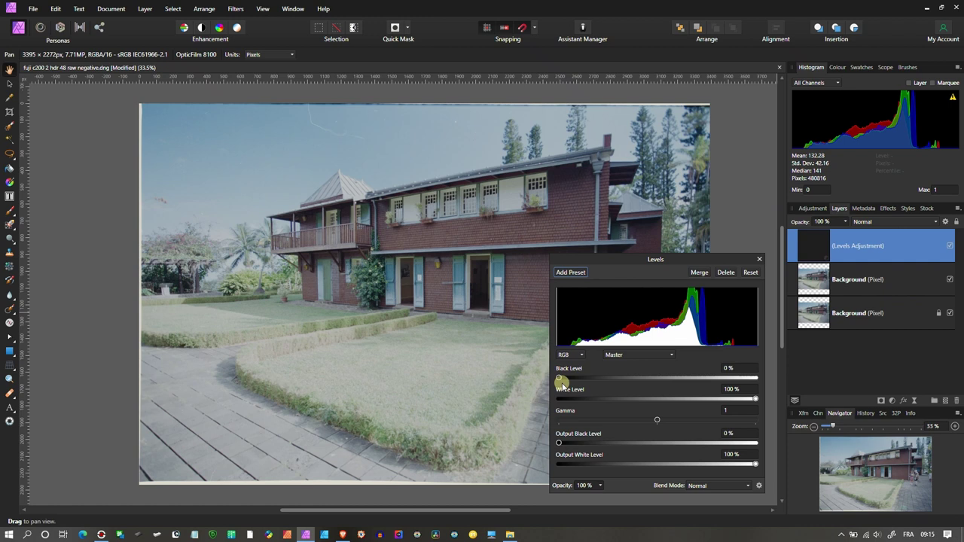
drag(559, 378, 574, 383)
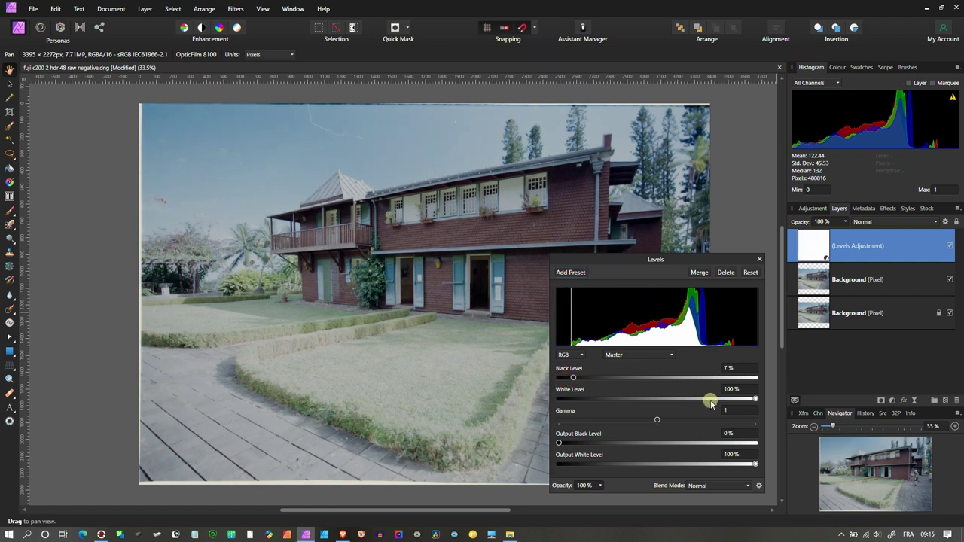
drag(758, 400, 737, 401)
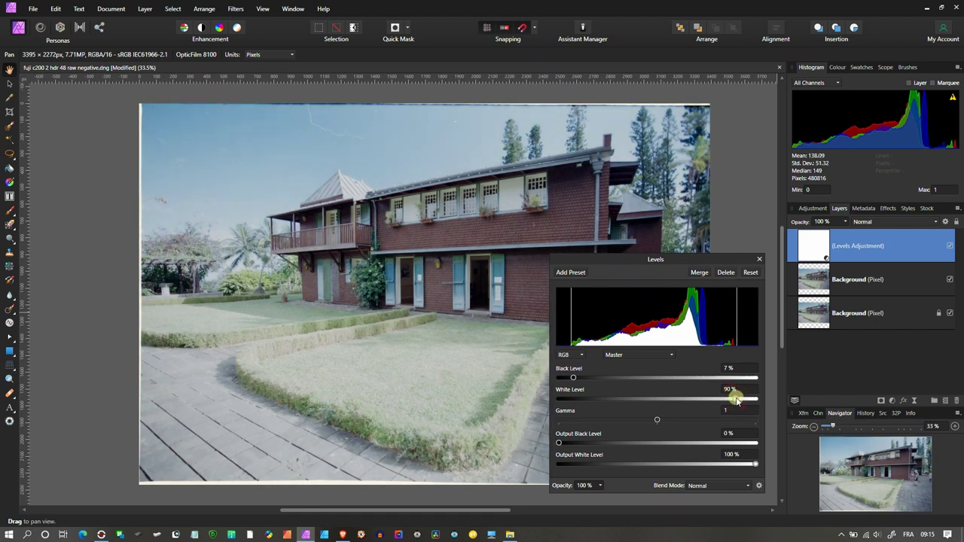
drag(690, 259, 814, 272)
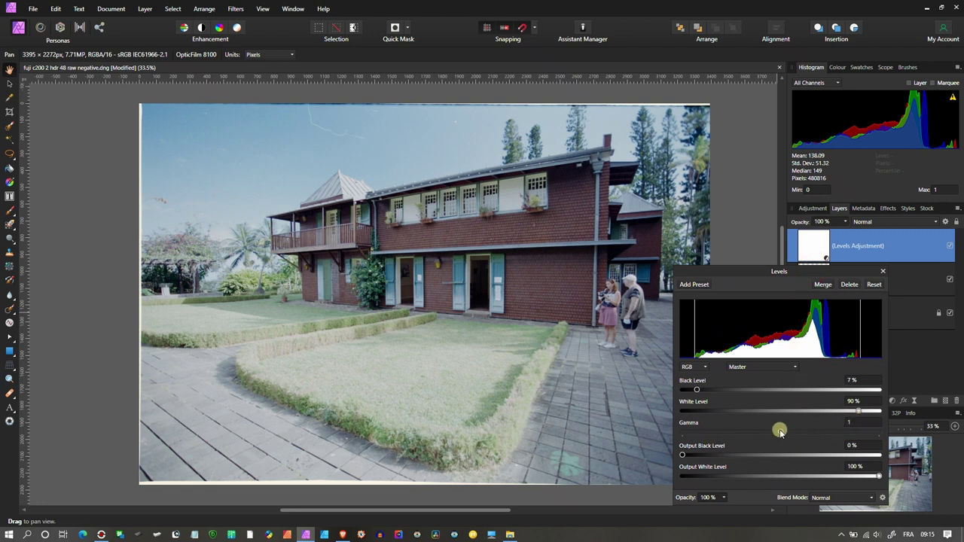
drag(780, 432, 802, 442)
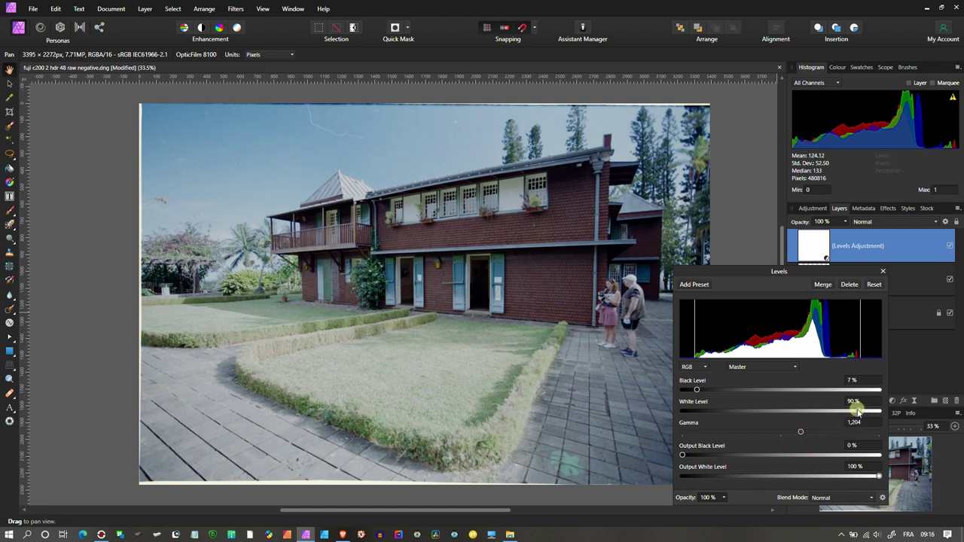
drag(857, 412, 850, 411)
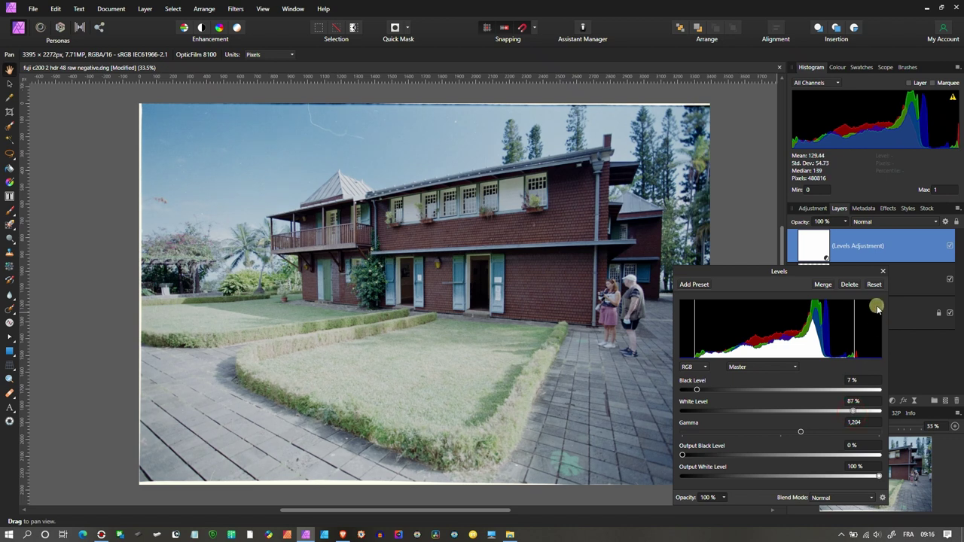
click(881, 272)
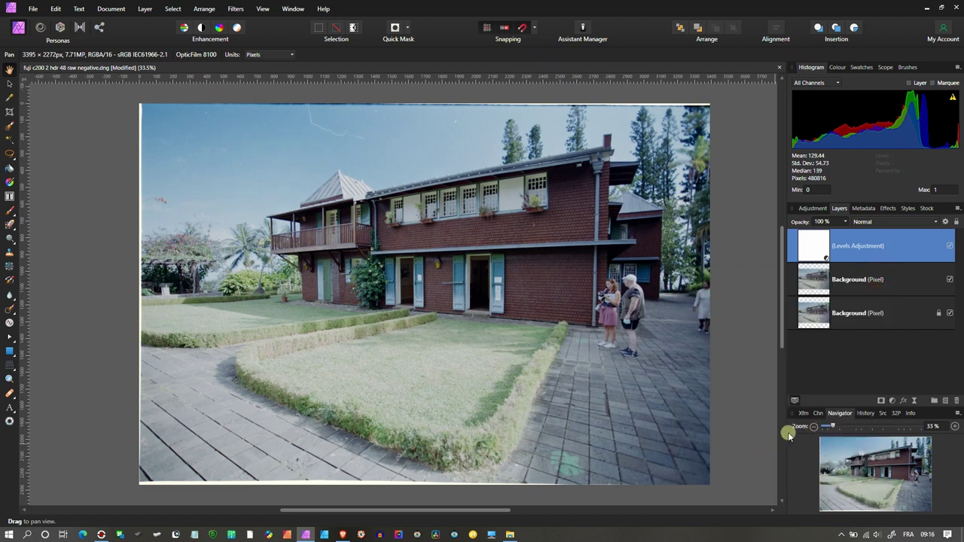
Add a Vibrance adjustment layer with Saturation 17% and Vibrance left at 0%.
click(889, 402)
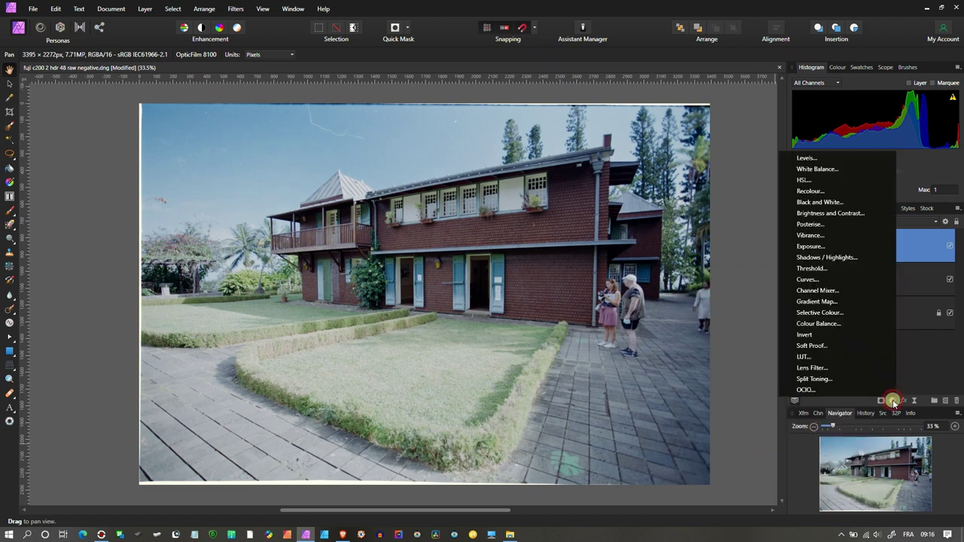
click(819, 237)
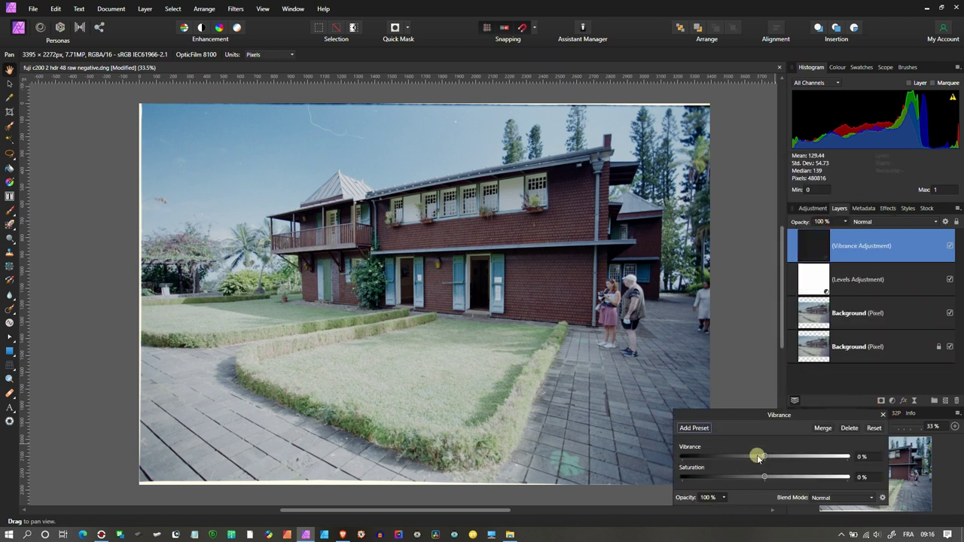
drag(764, 480, 780, 484)
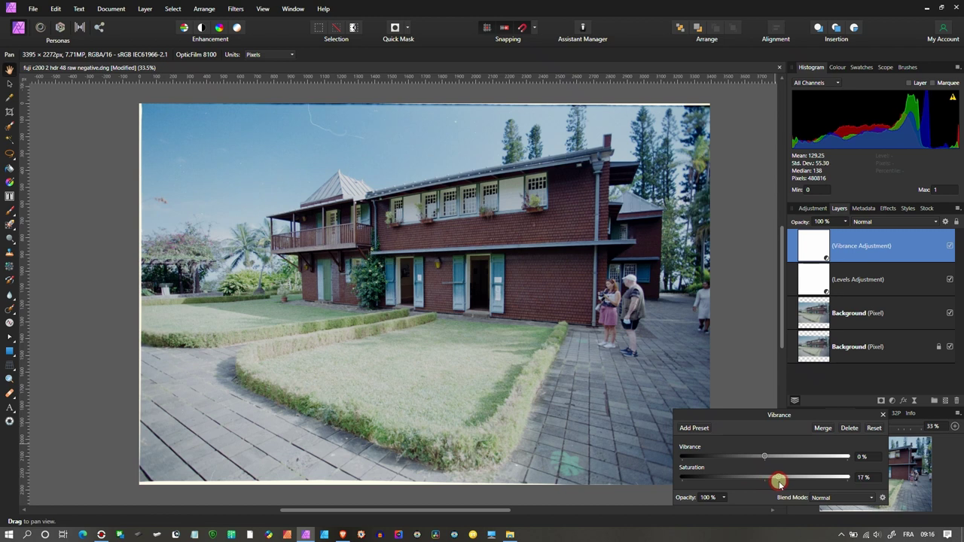
click(883, 414)
Add an HSL Shift adjustment and lower the luminosity of the sampled yellow-green grass tones.
click(883, 400)
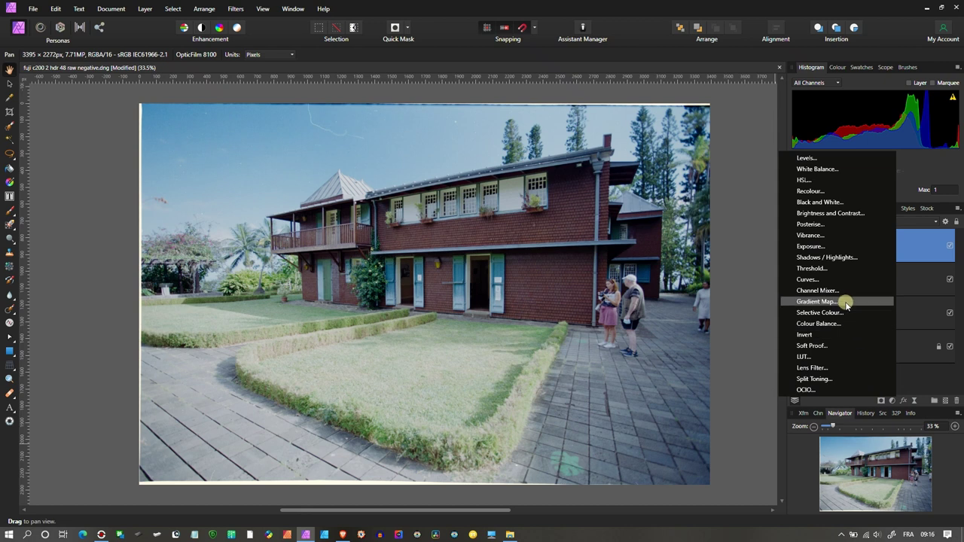
click(829, 180)
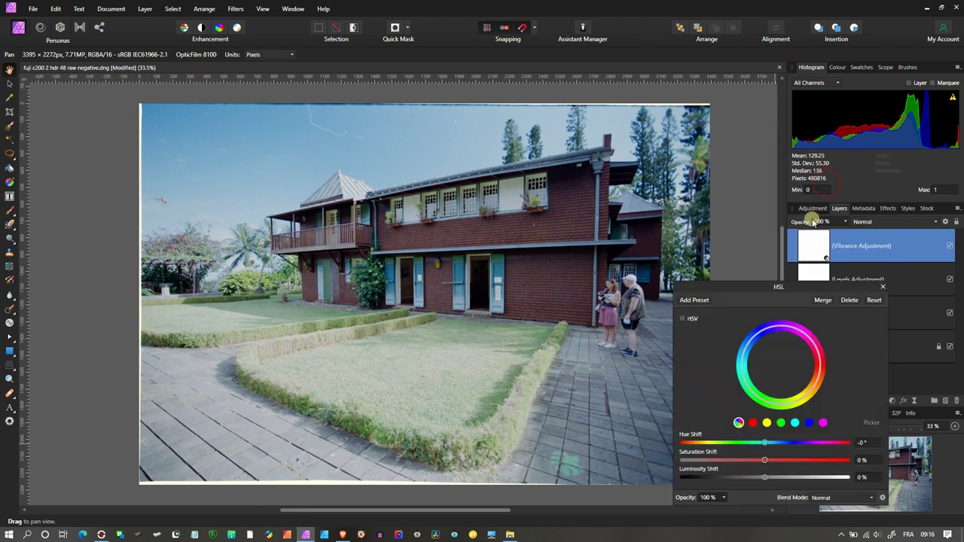
click(766, 423)
click(871, 423)
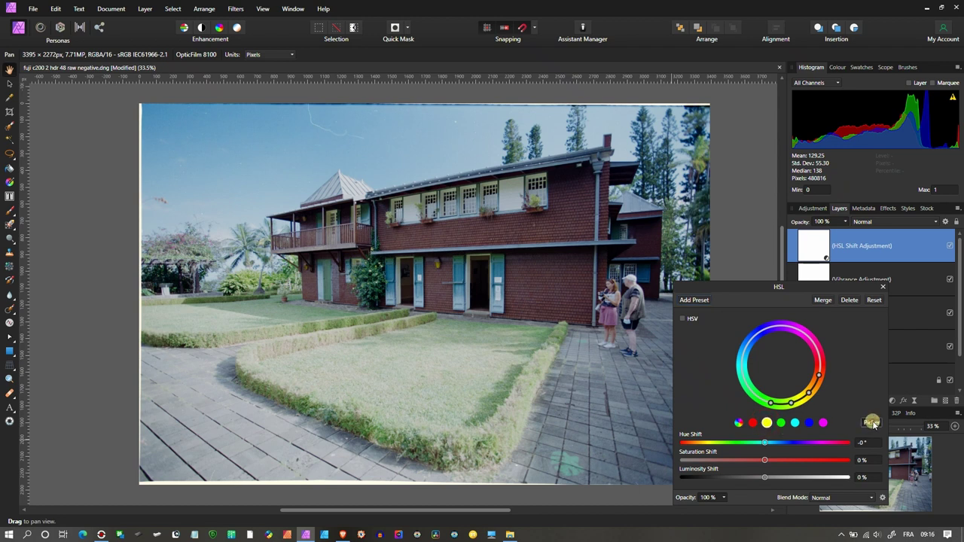
click(396, 377)
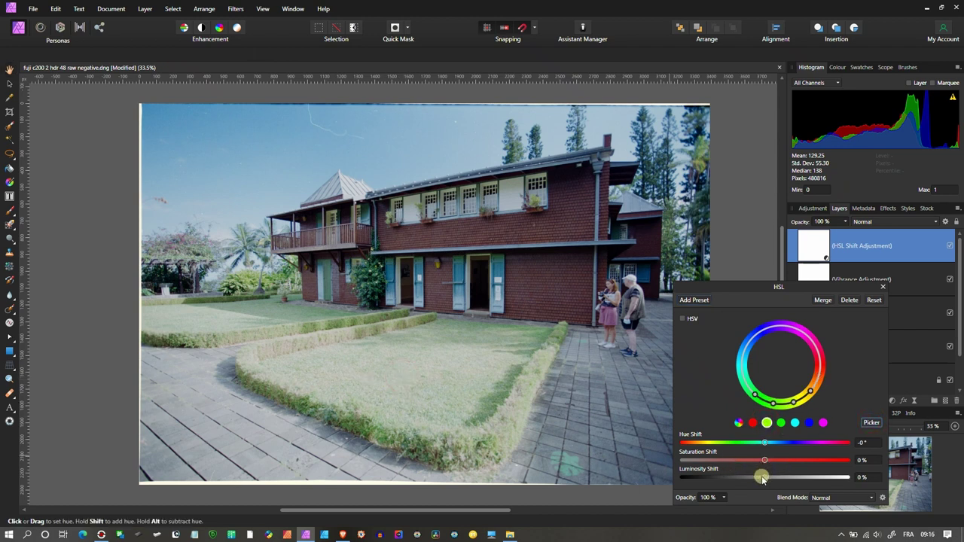
drag(764, 478, 783, 467)
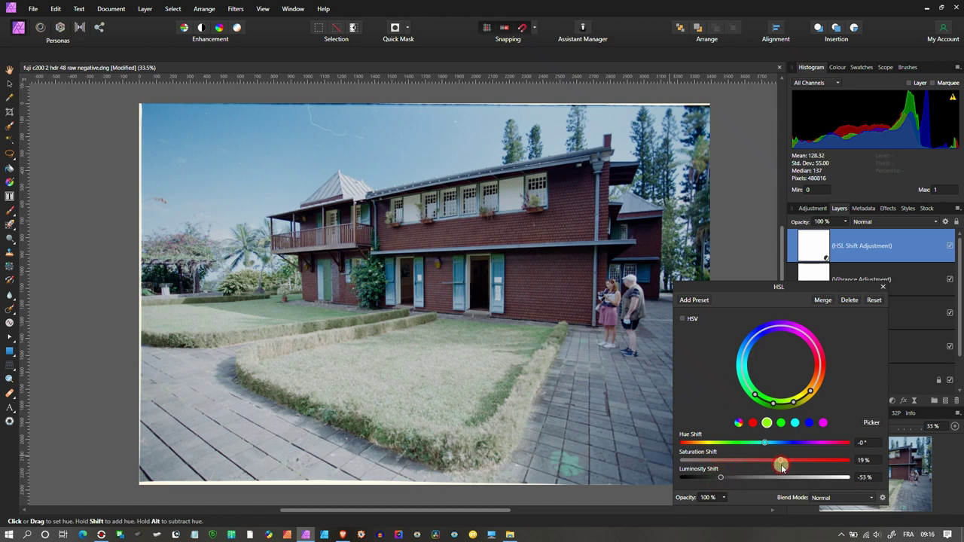
Sample the lawn's orange tones and lower their luminosity to −31%.
click(781, 422)
click(867, 423)
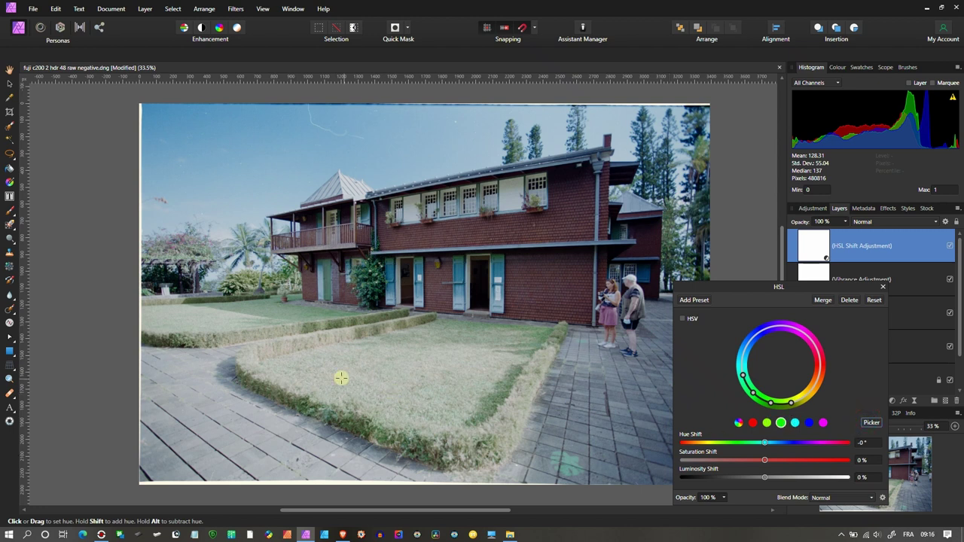
click(383, 386)
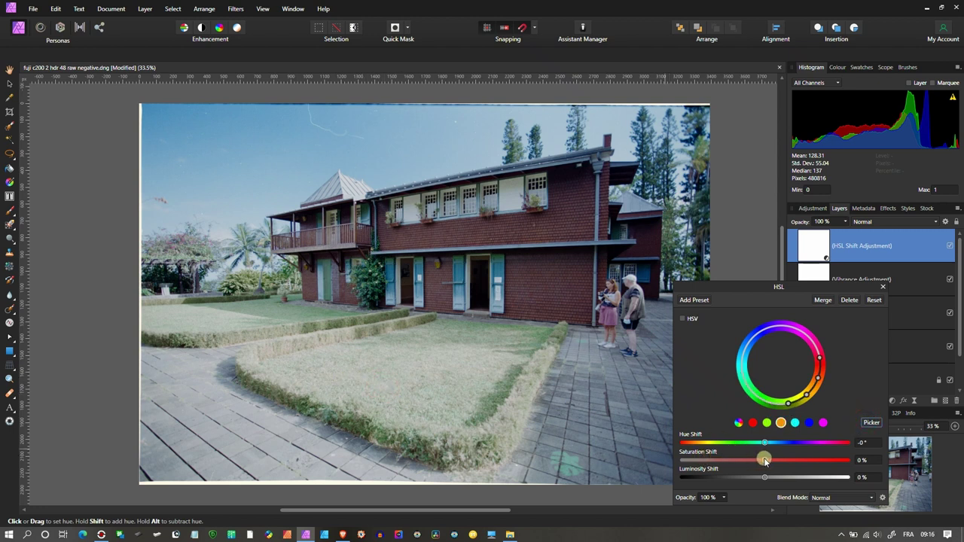
drag(765, 477, 744, 482)
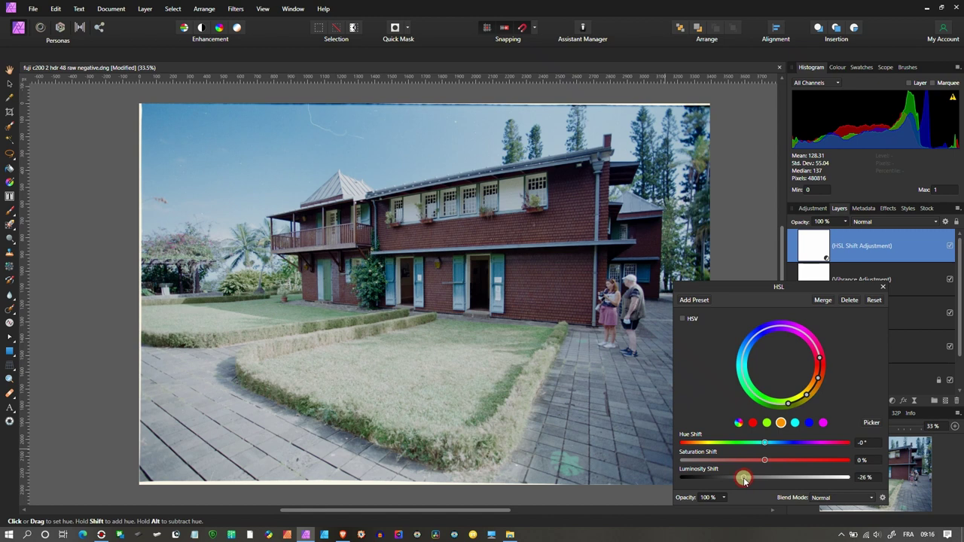
click(883, 286)
Reopen the Vibrance Adjustment layer and raise Saturation from 17% to 41%.
double_click(801, 297)
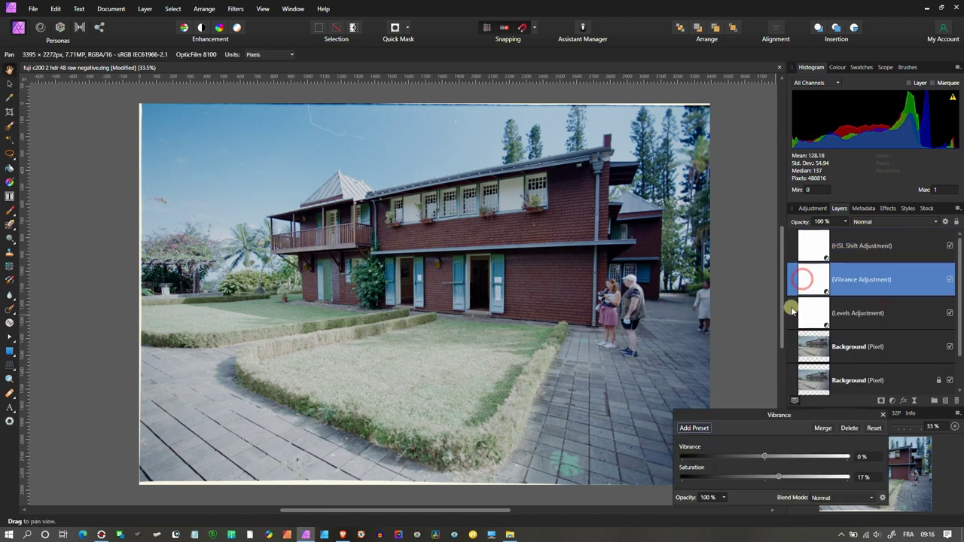
drag(765, 477, 799, 487)
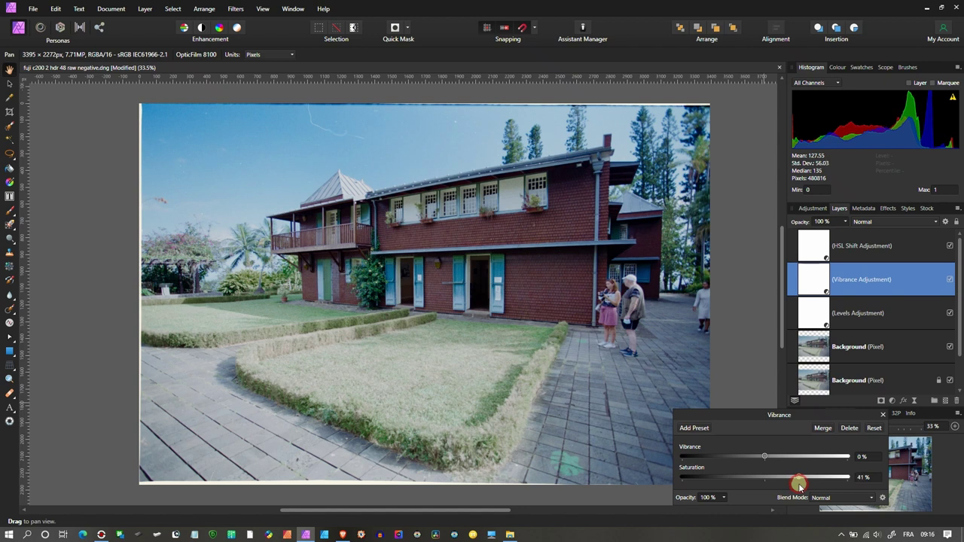
click(884, 417)
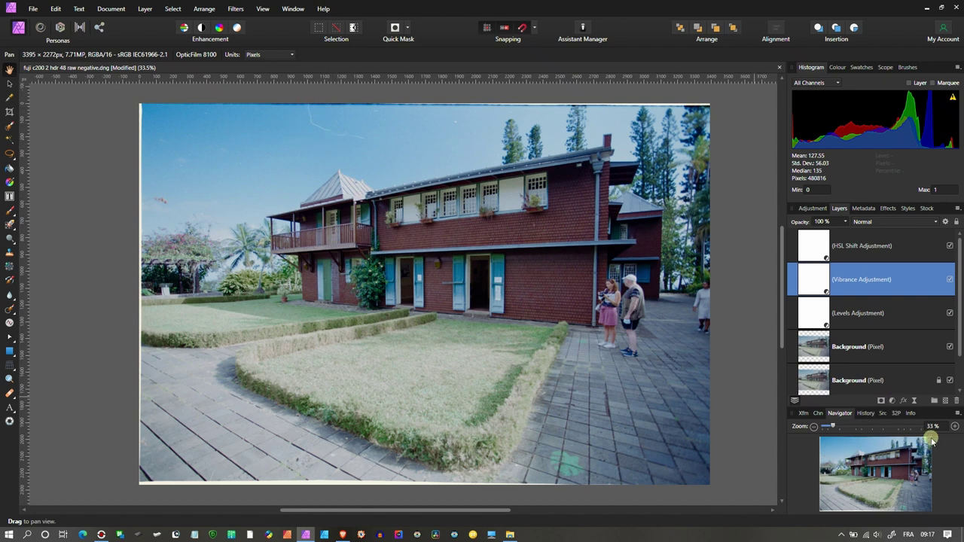
click(955, 427)
click(955, 427)
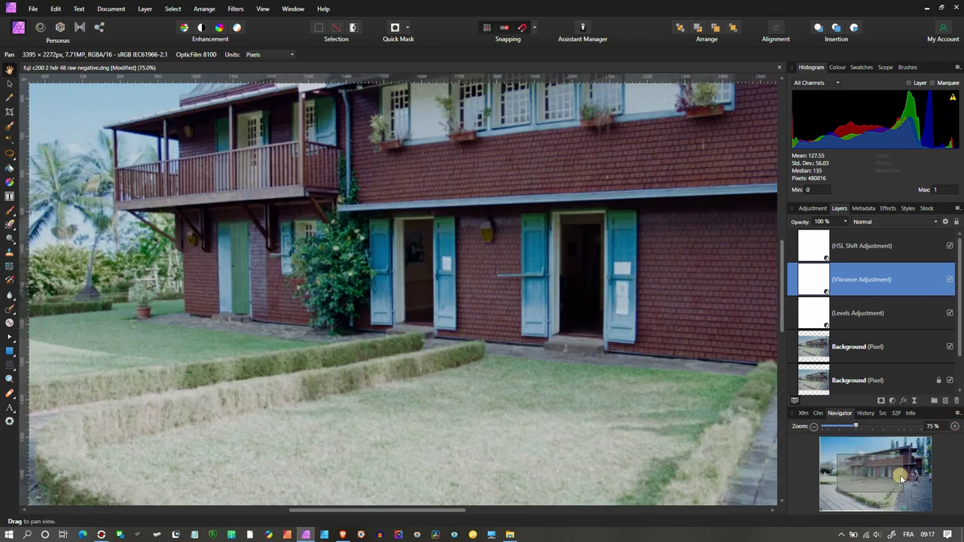
drag(897, 475, 860, 455)
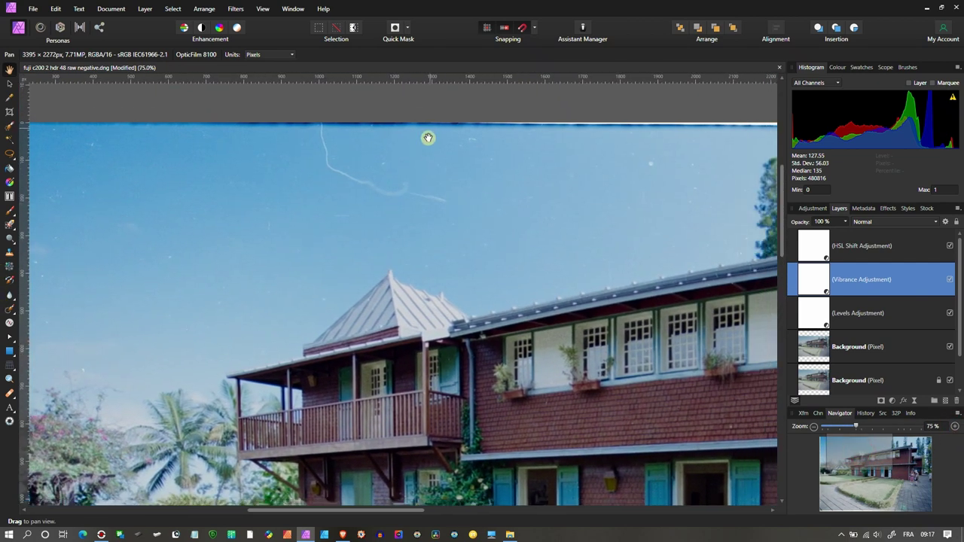
drag(852, 450, 877, 473)
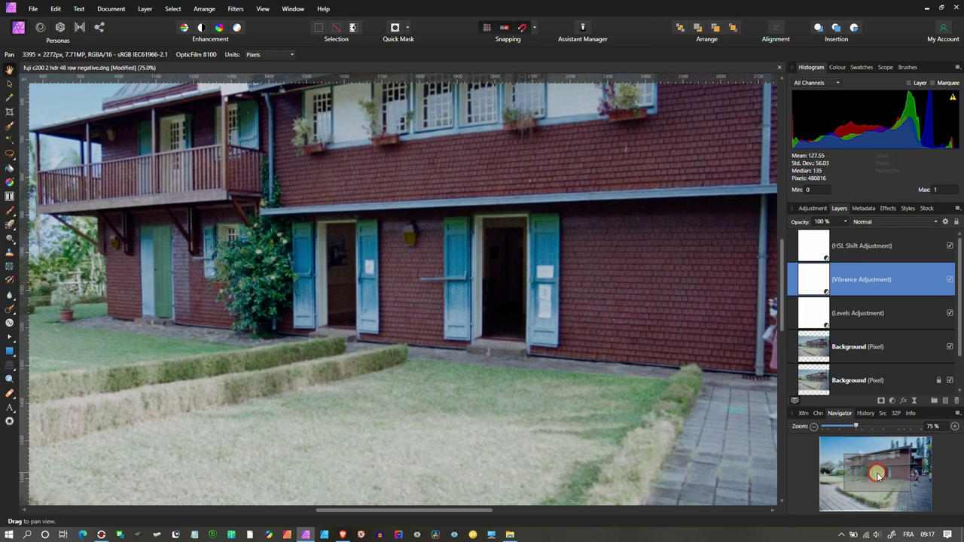
click(812, 428)
click(814, 427)
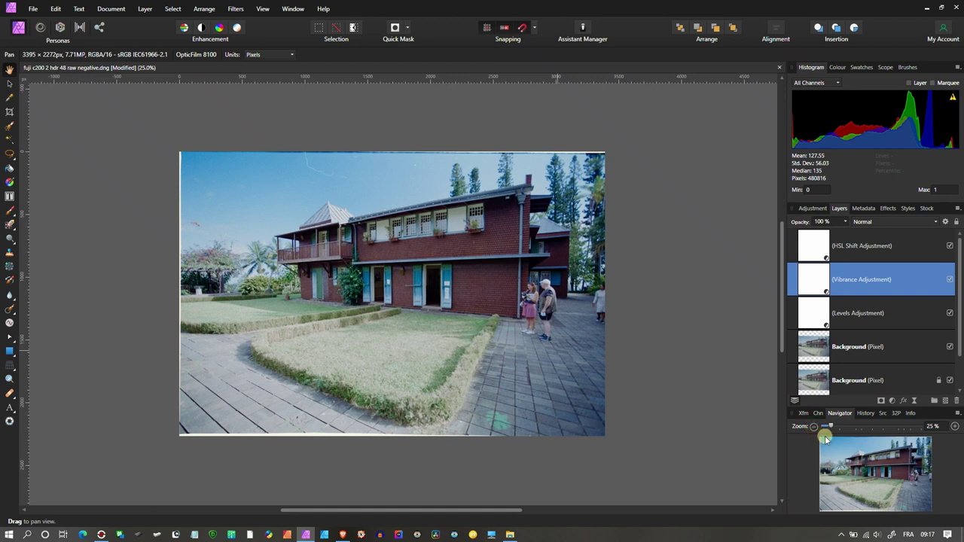
click(955, 427)
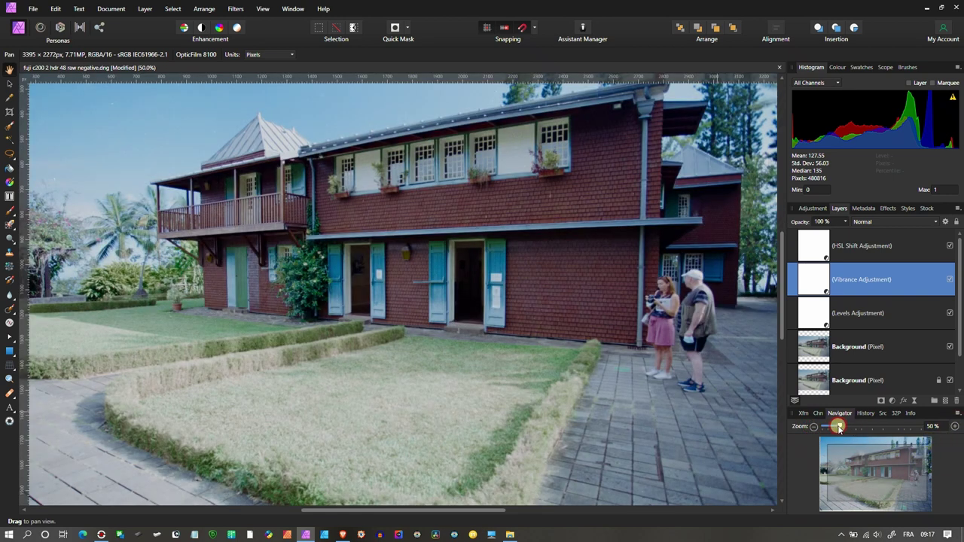
drag(839, 428, 834, 428)
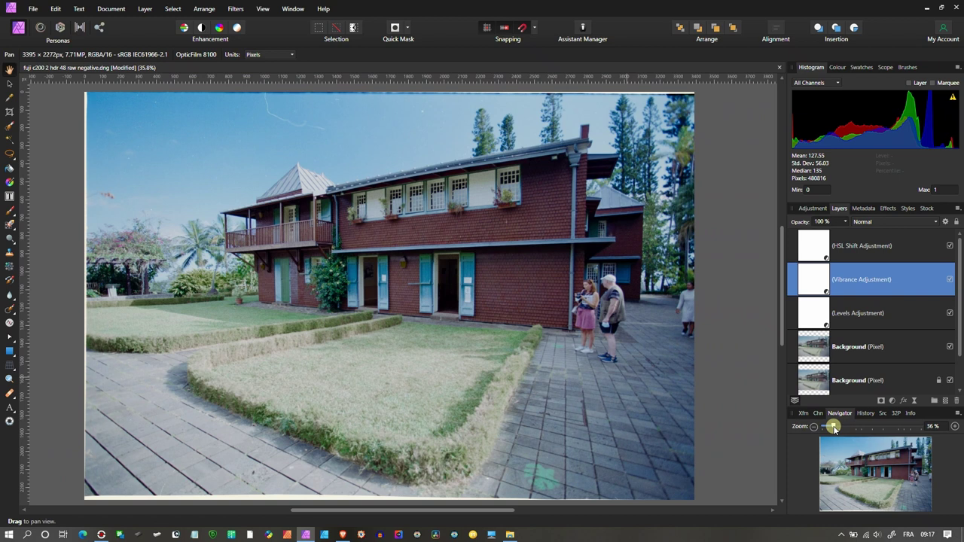